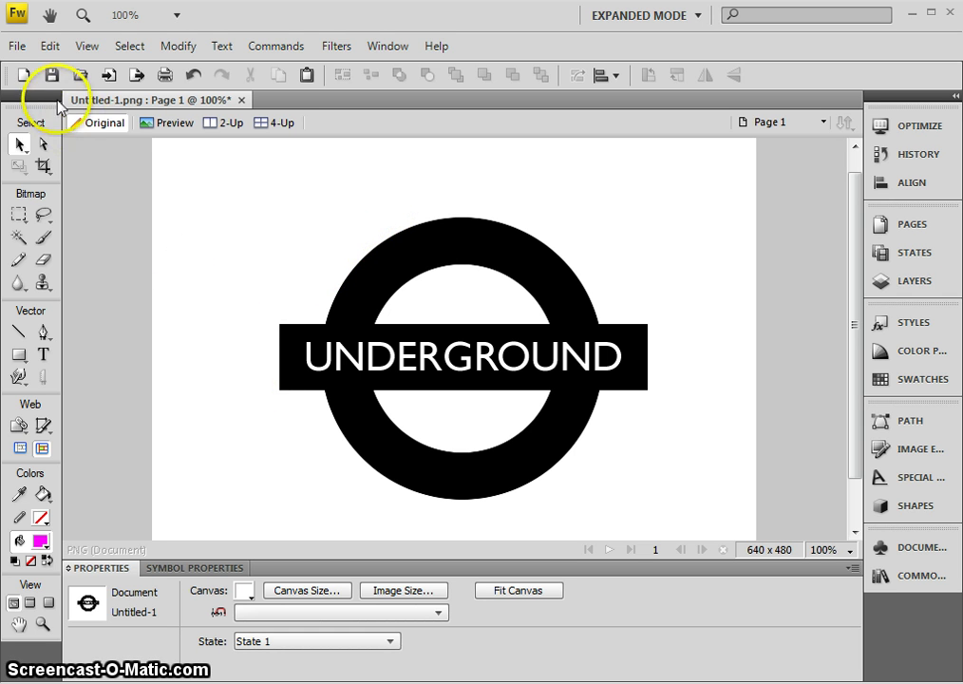
- Create a new 640 × 480 pixel document with a white canvas, Untitled-2
left_click(23, 75)
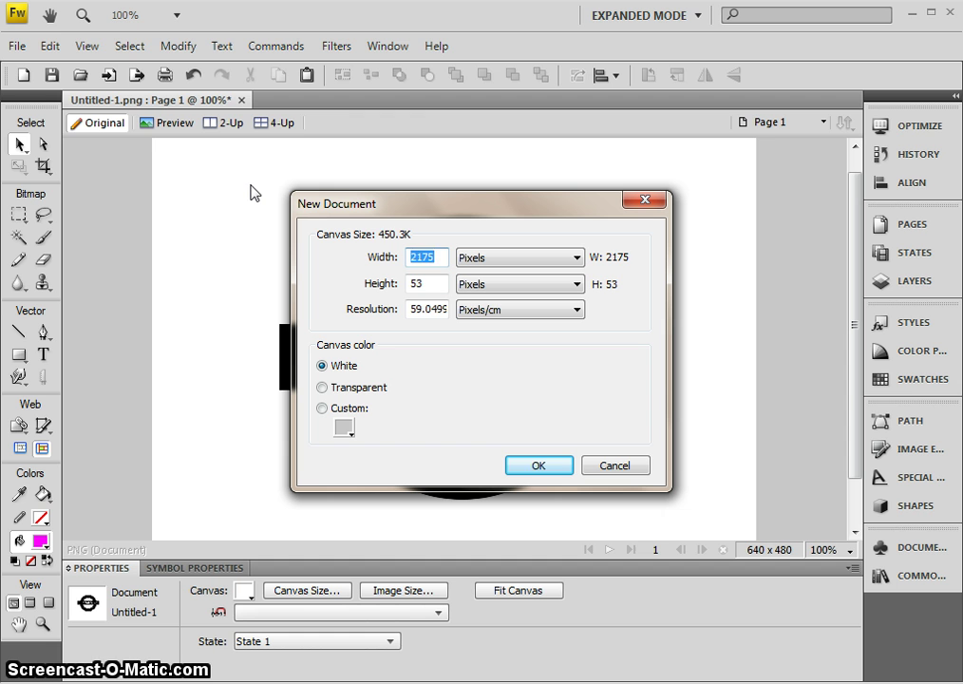
type("640")
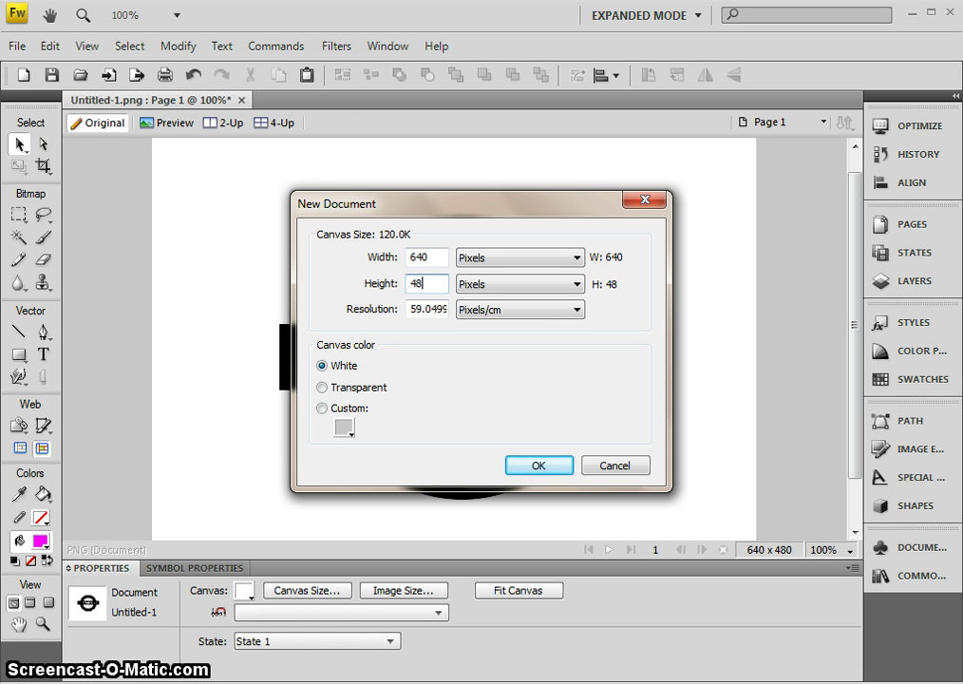
left_click(539, 467)
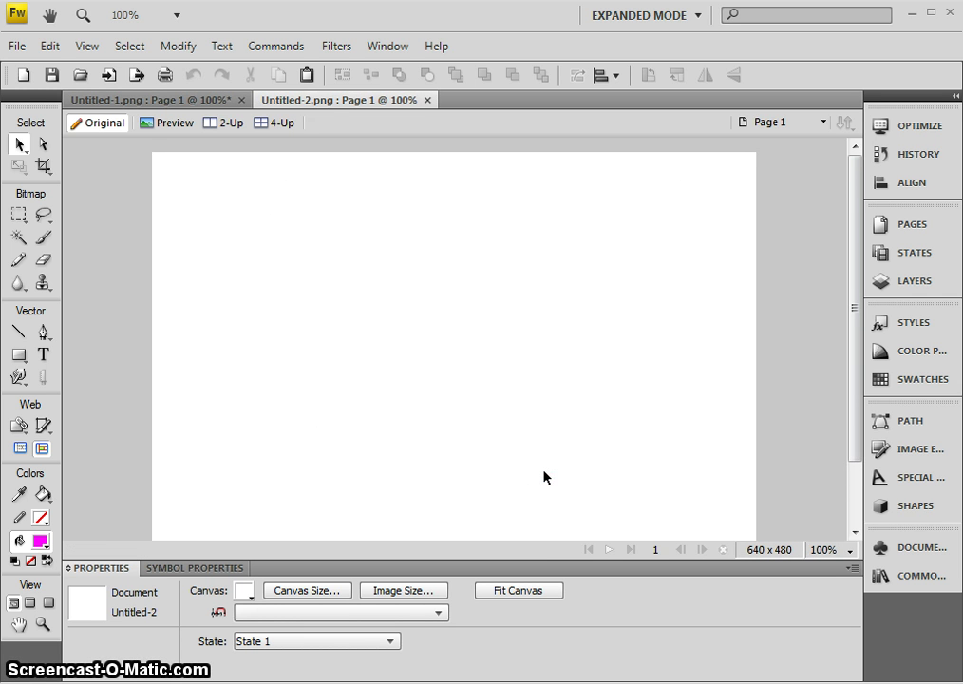
left_click(555, 472)
- Draw a 284 × 73 px solid black rectangle and position it at X 178, Y 192
left_click(325, 458)
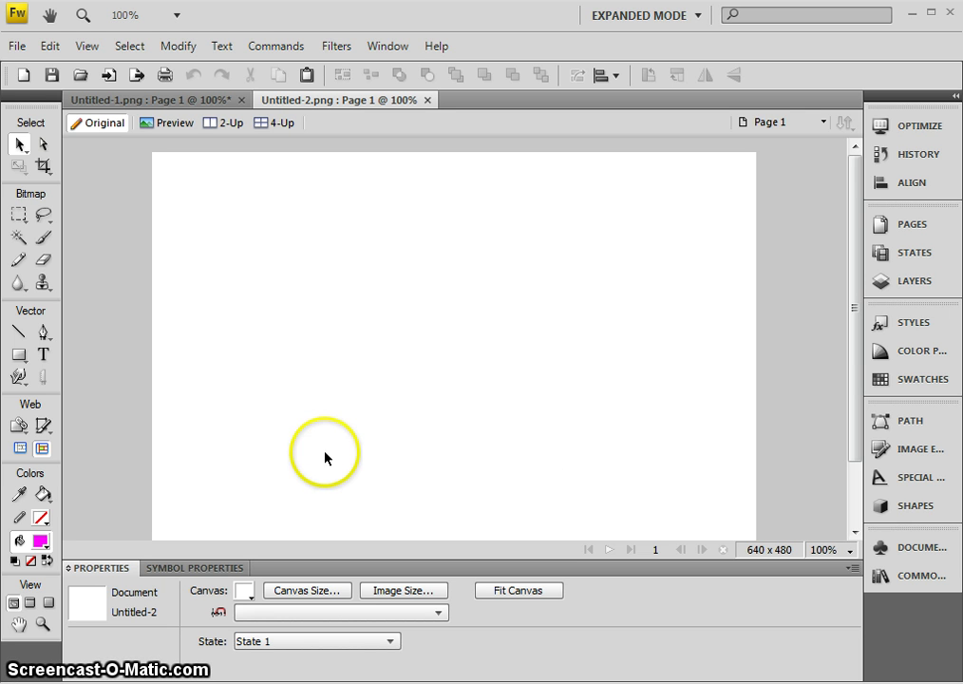
left_click(19, 355)
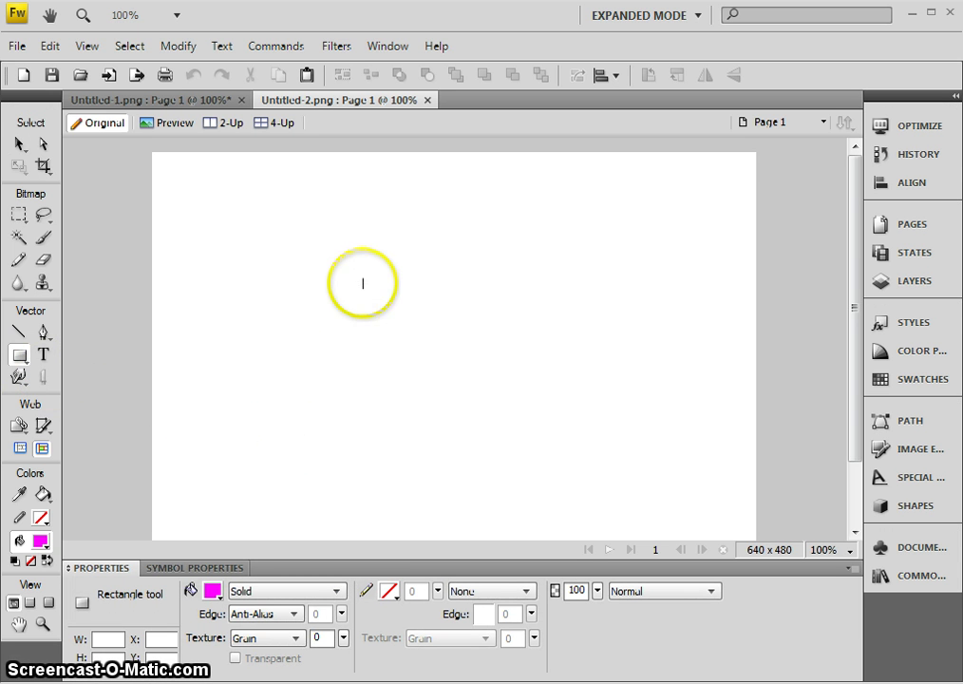
mouse_move(331, 340)
left_mouse_down()
mouse_move(509, 386)
mouse_move(587, 378)
left_mouse_up()
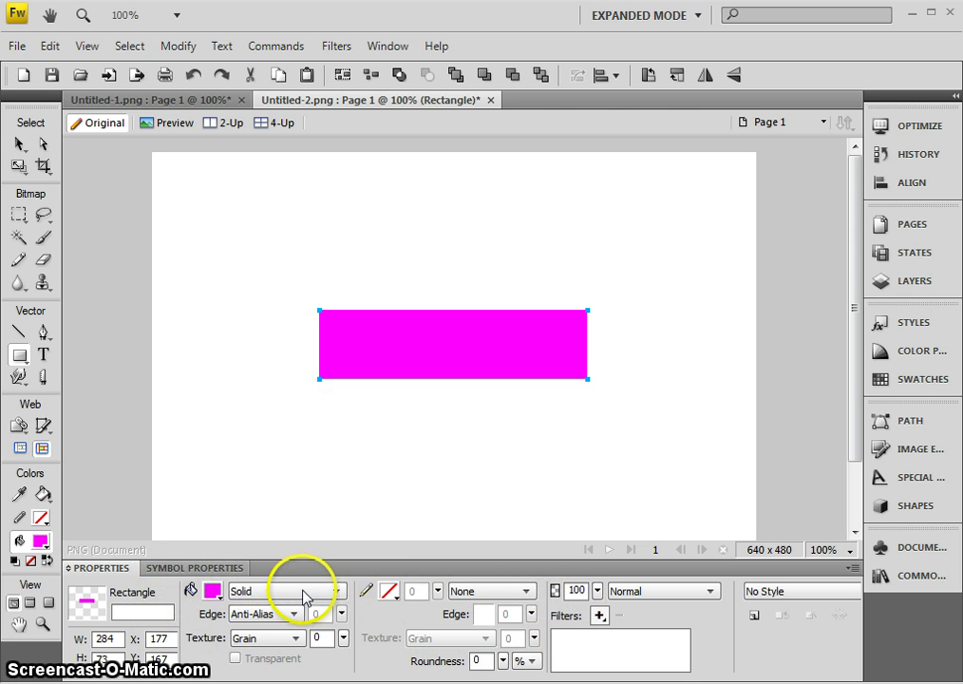
left_click(212, 591)
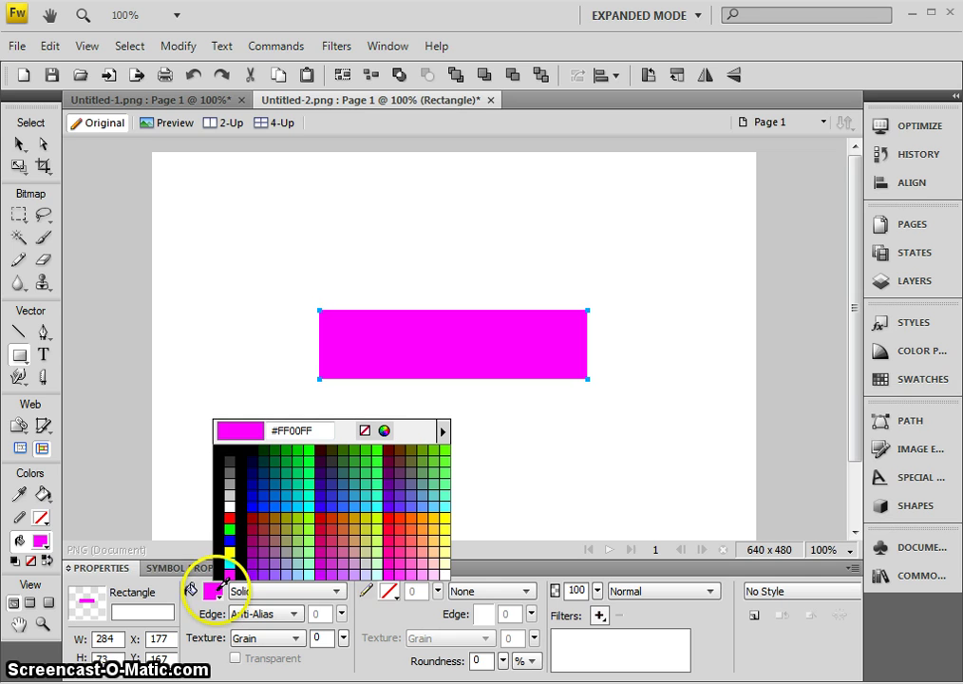
left_click(231, 450)
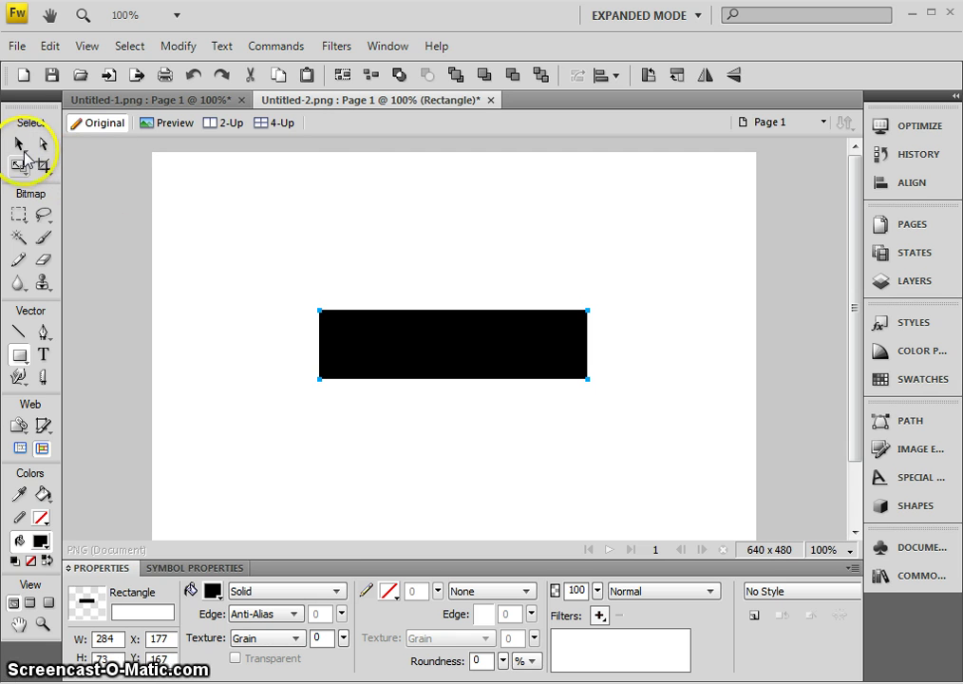
left_click(20, 147)
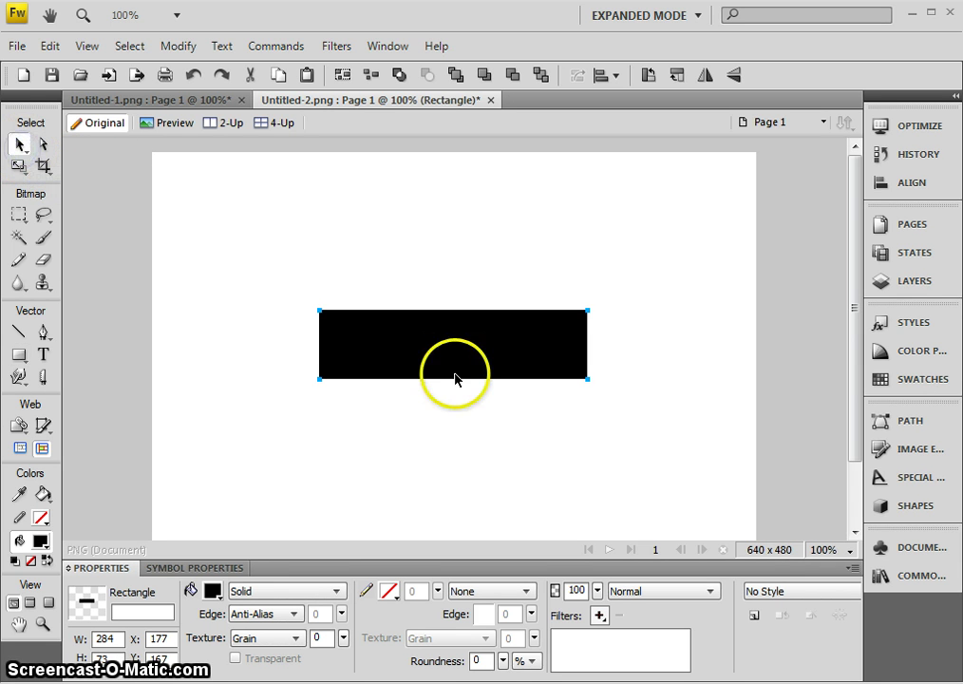
left_click_drag(449, 359, 462, 385)
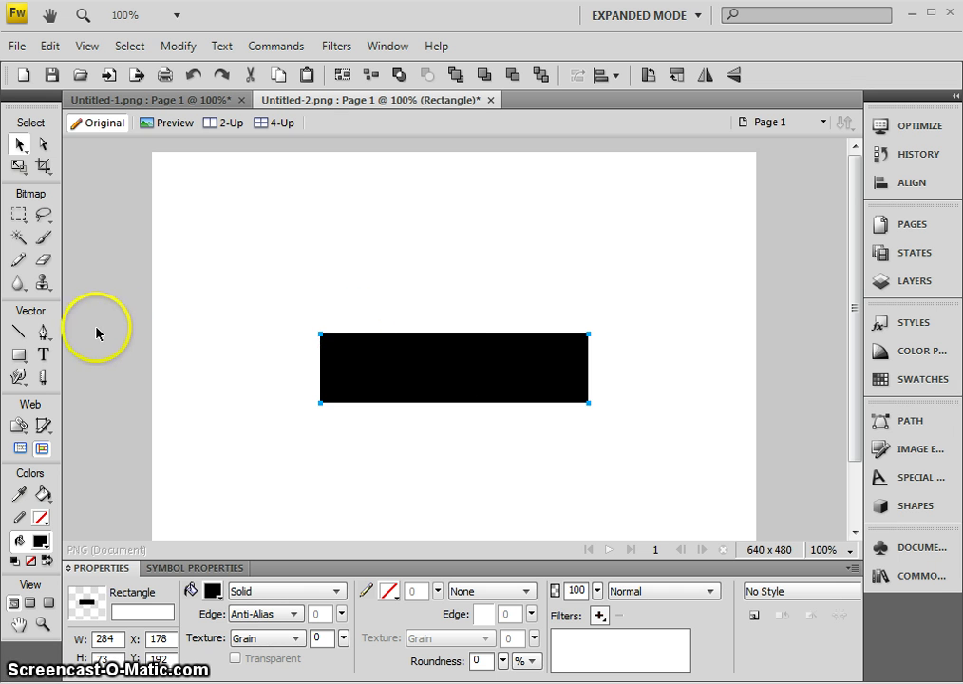
- Draw a 202 px black circle with the Ellipse tool, centred over the bar at X 219, Y 128
left_click(23, 360)
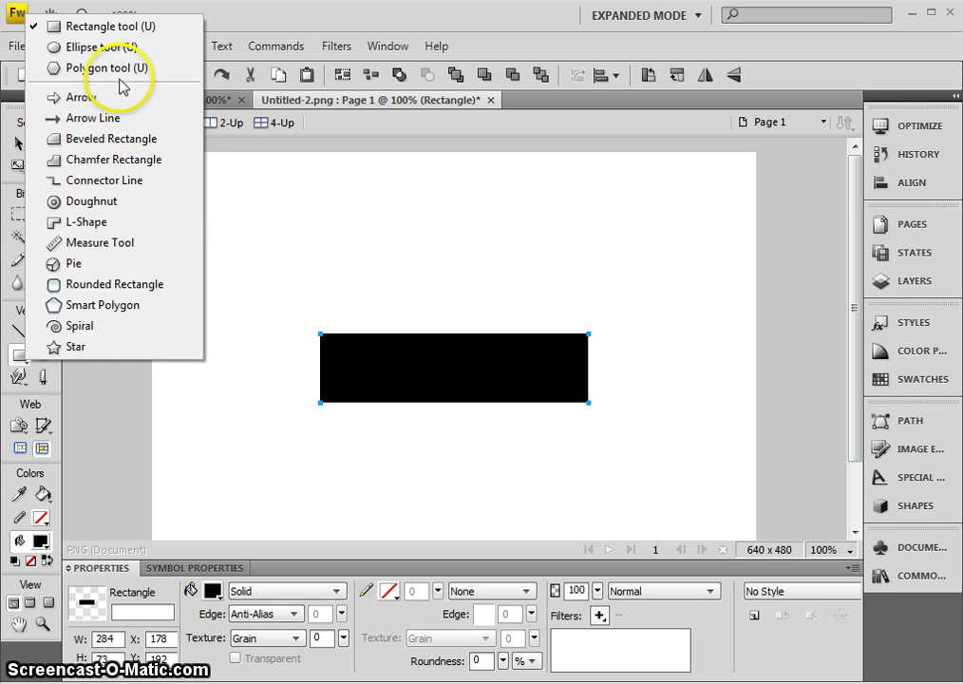
left_click(105, 47)
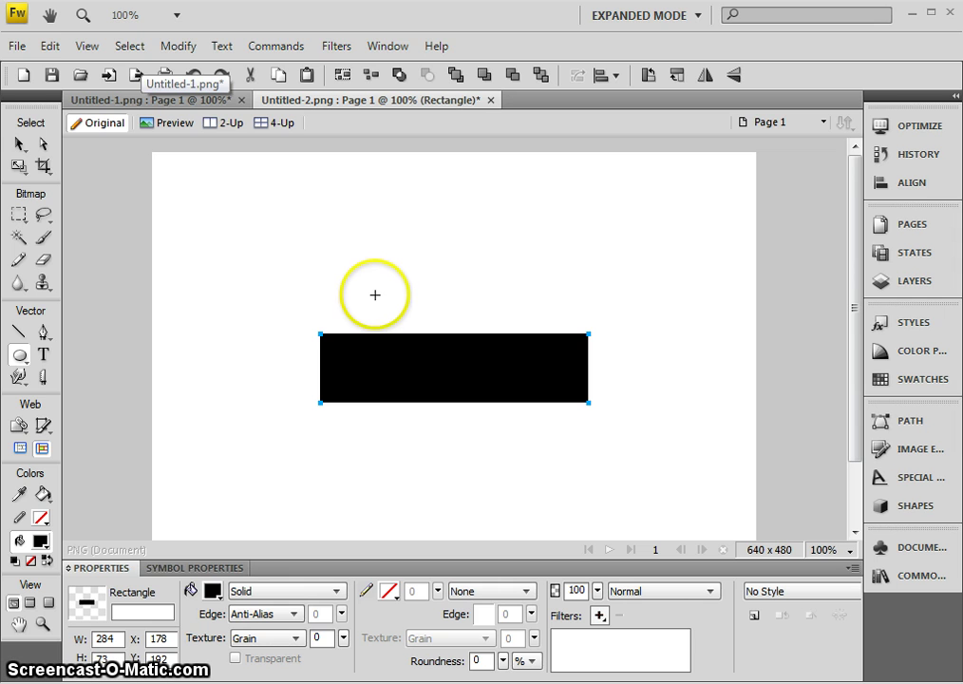
left_click_drag(376, 294, 514, 484)
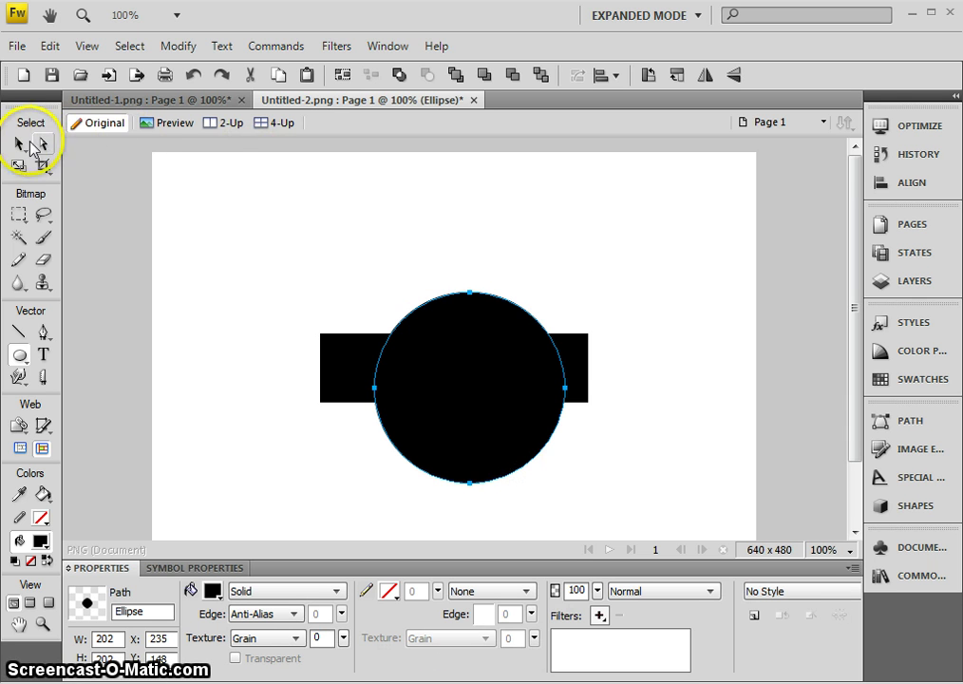
left_click(24, 146)
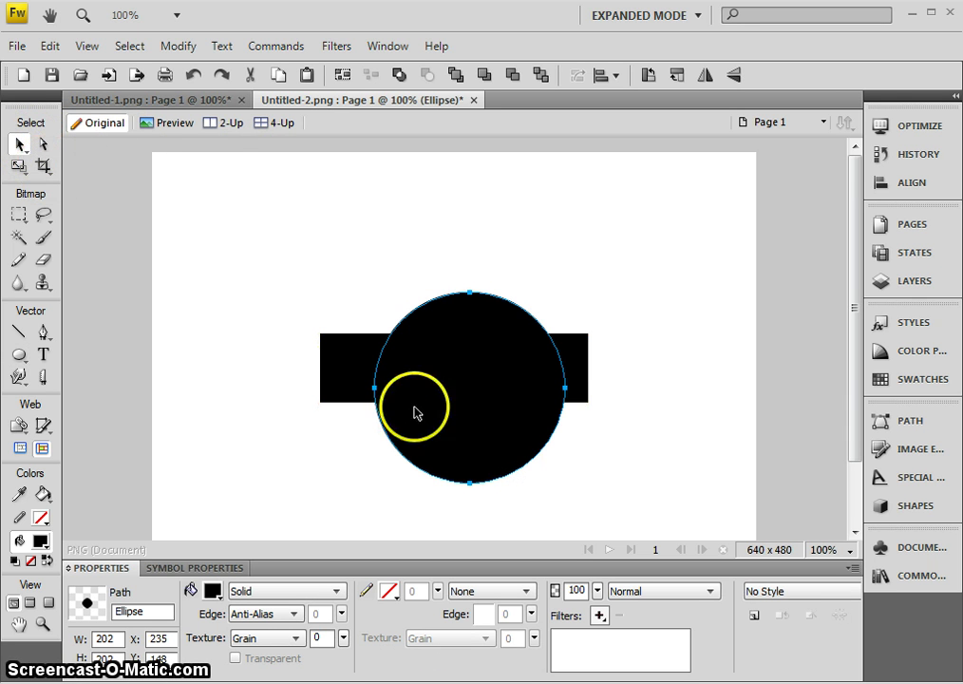
left_click_drag(462, 419, 450, 404)
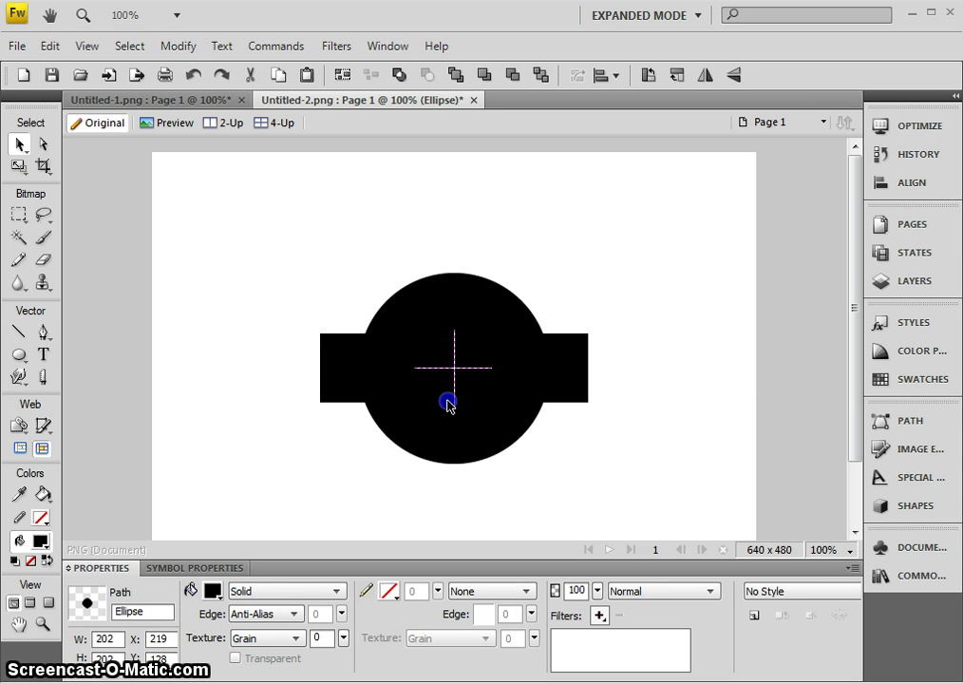
left_click_drag(451, 404, 450, 403)
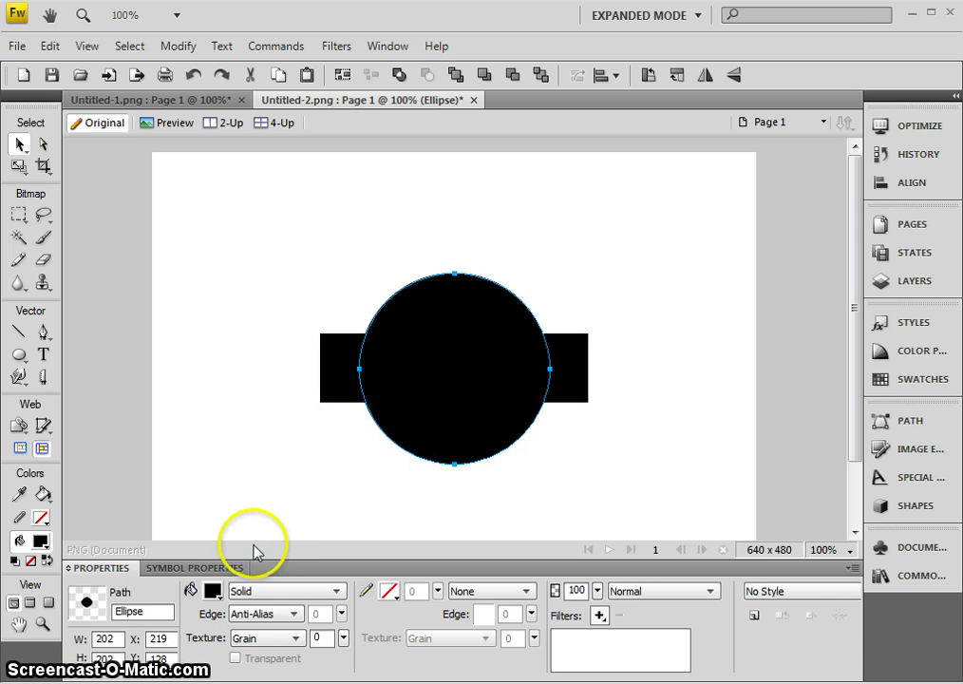
- Remove the circle's fill and give it a black stroke of size 50, forming a ring
left_click(213, 591)
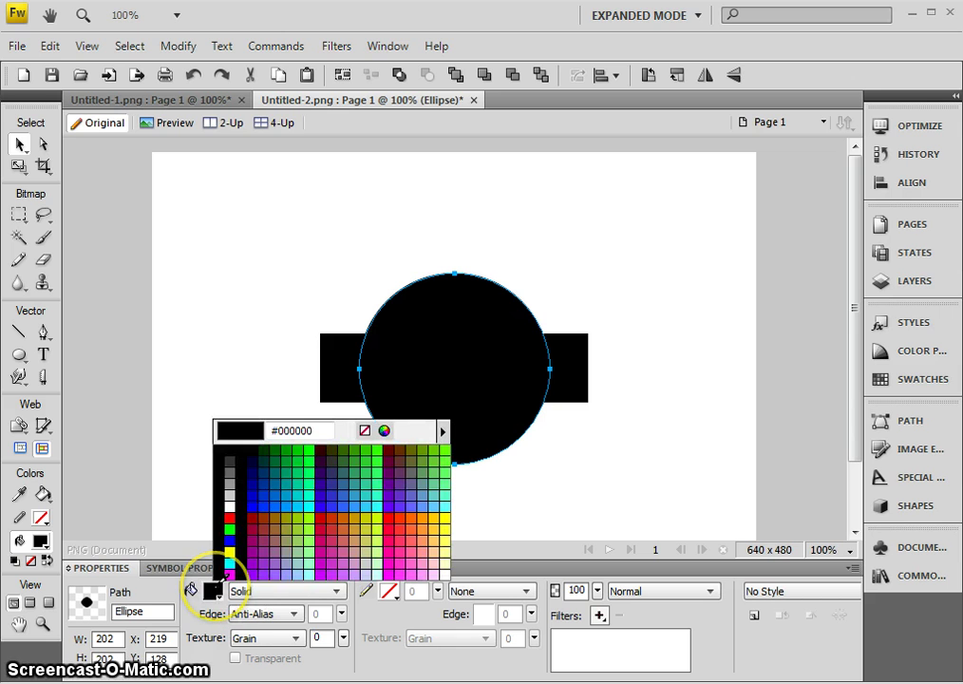
left_click(366, 434)
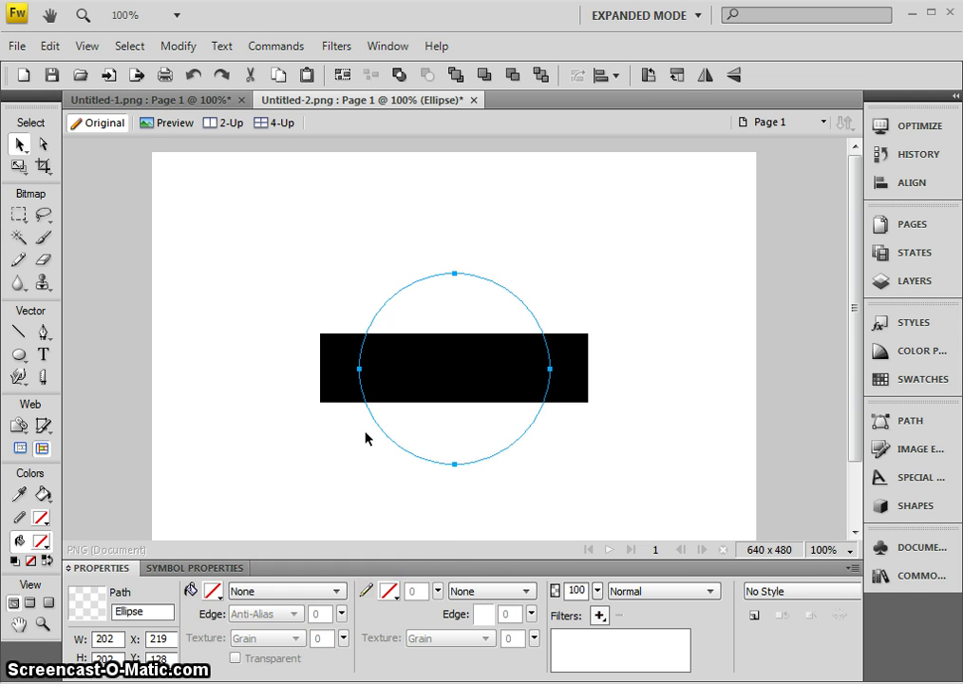
left_click(391, 593)
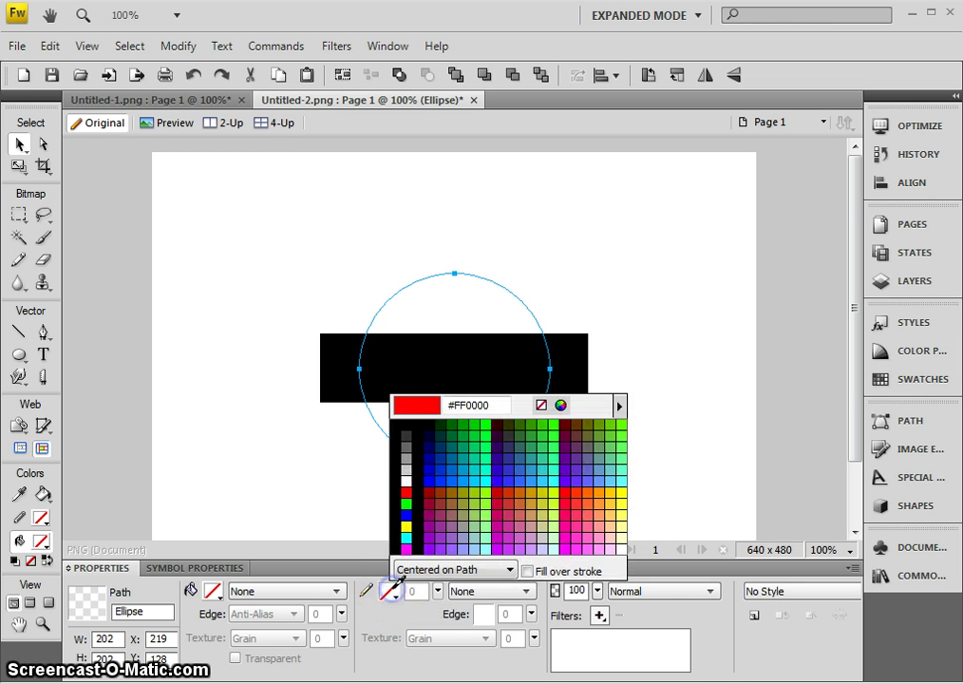
left_click(404, 424)
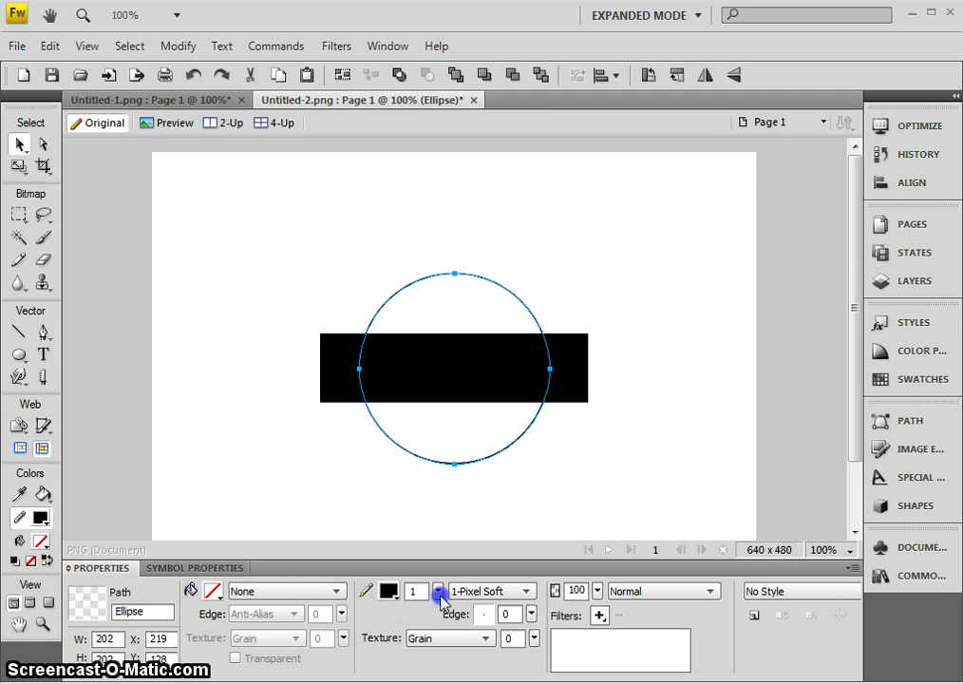
left_click_drag(440, 596, 449, 558)
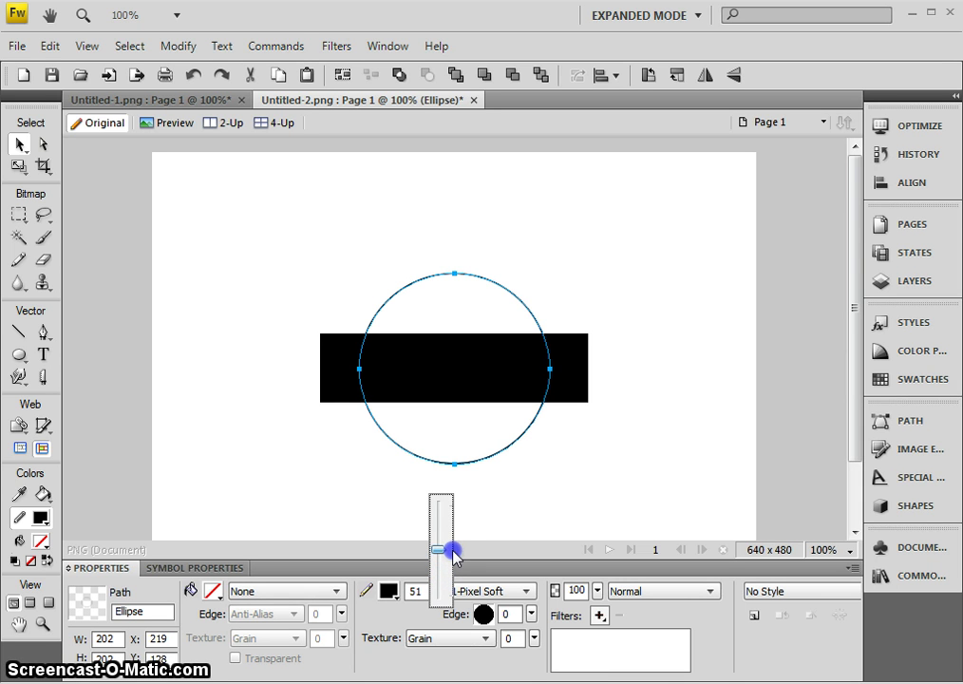
left_click_drag(454, 559, 455, 558)
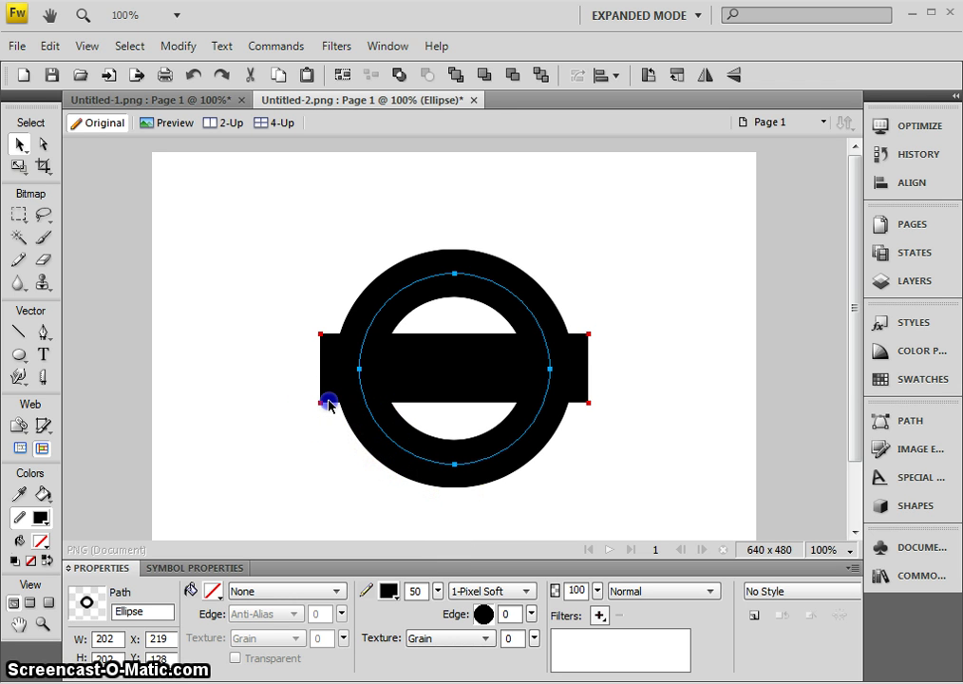
left_click(328, 406)
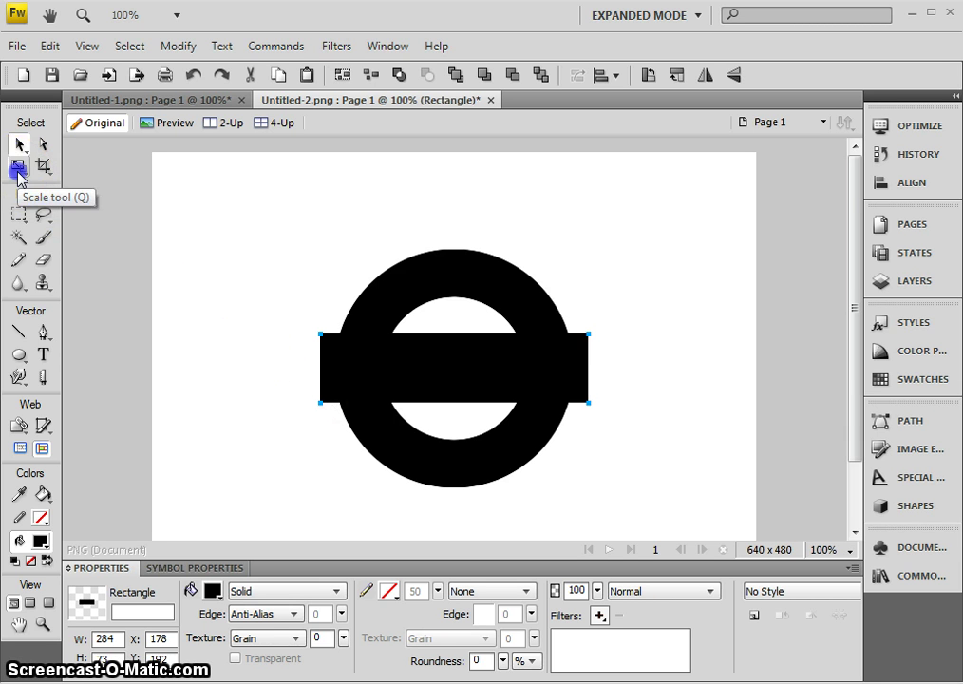
- Scale the black bar out to 351 px wide so both ends extend past the ring
left_click(18, 166)
left_click_drag(319, 367, 291, 368)
left_click_drag(590, 370, 621, 366)
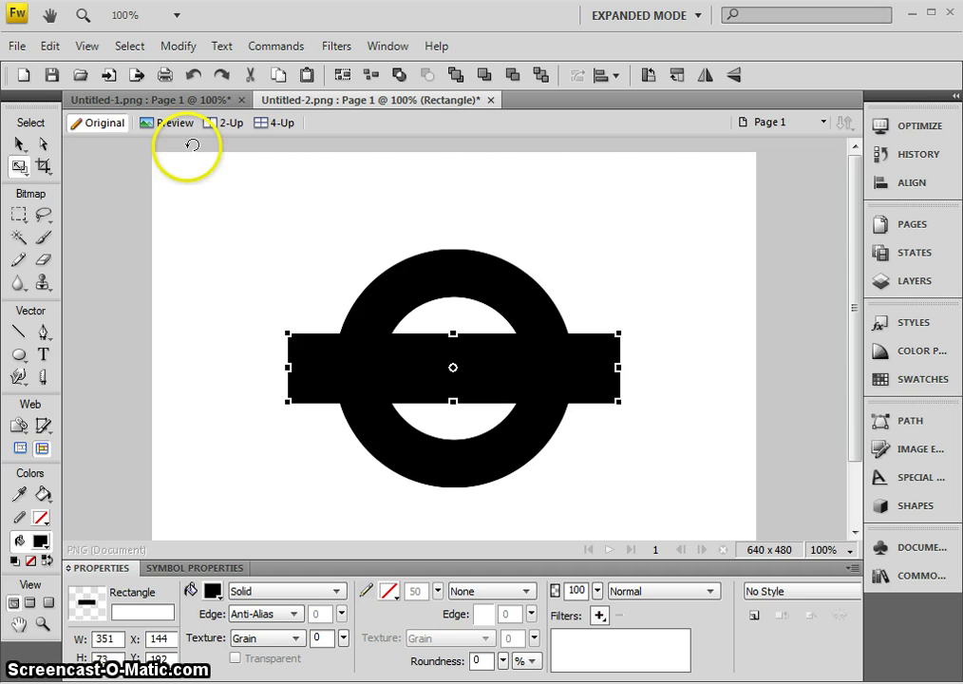
left_click(19, 145)
left_click(204, 230)
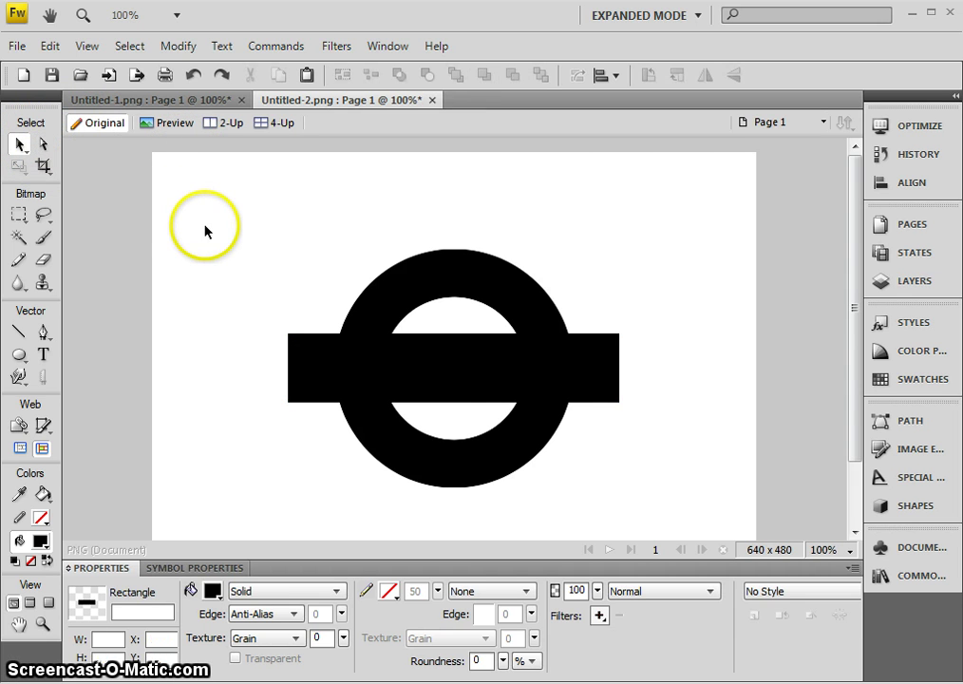
- Type 'UNDERGROUND' and move the text onto the black bar at X 141, Y 209
left_click(44, 356)
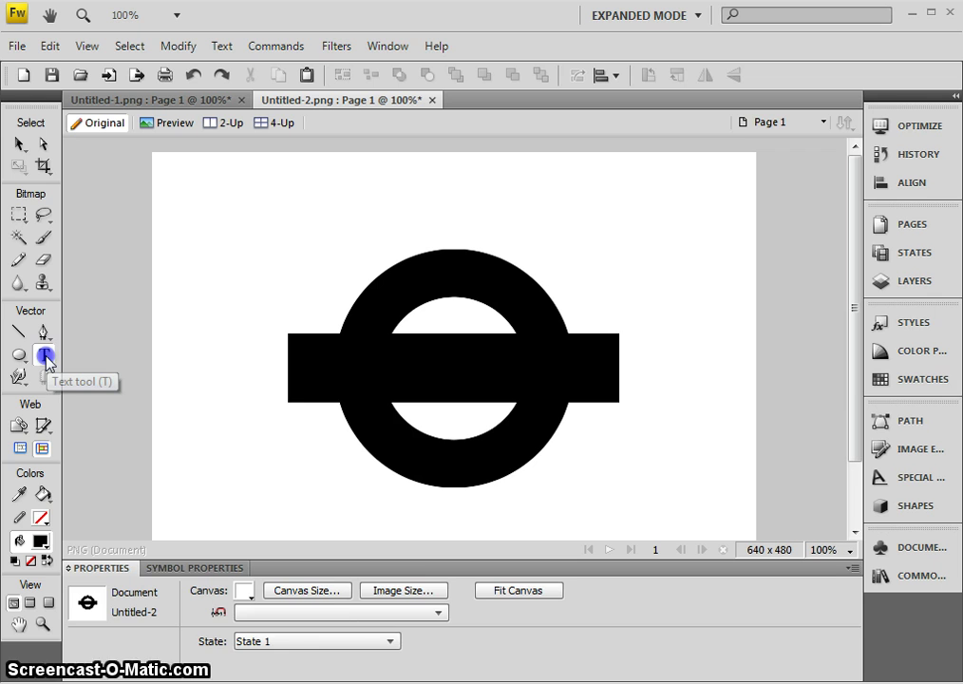
left_click(319, 364)
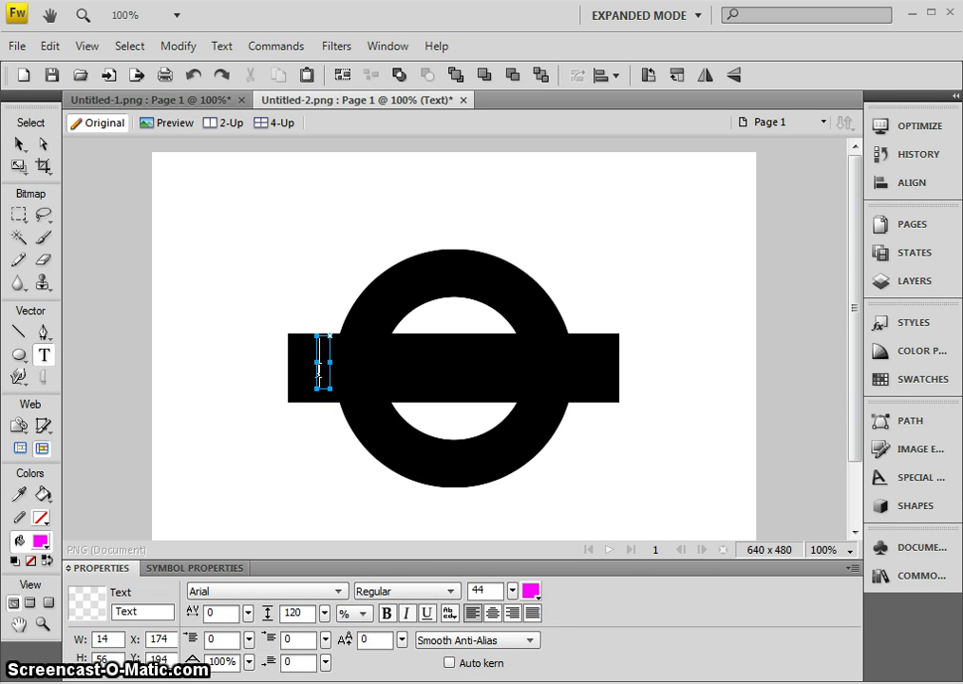
type("UNDERGROUND")
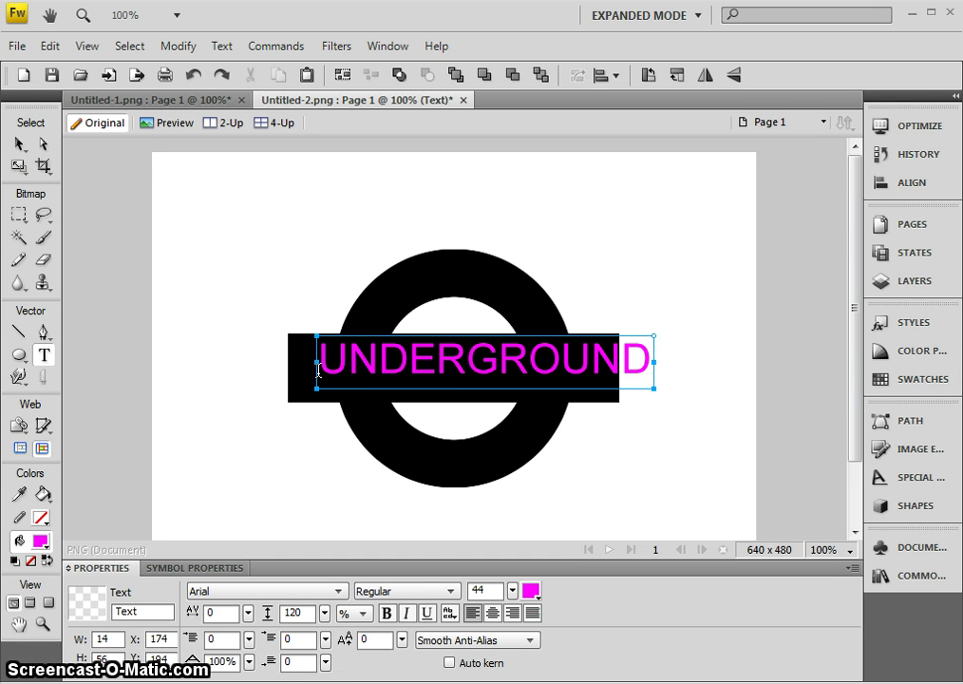
left_click(19, 144)
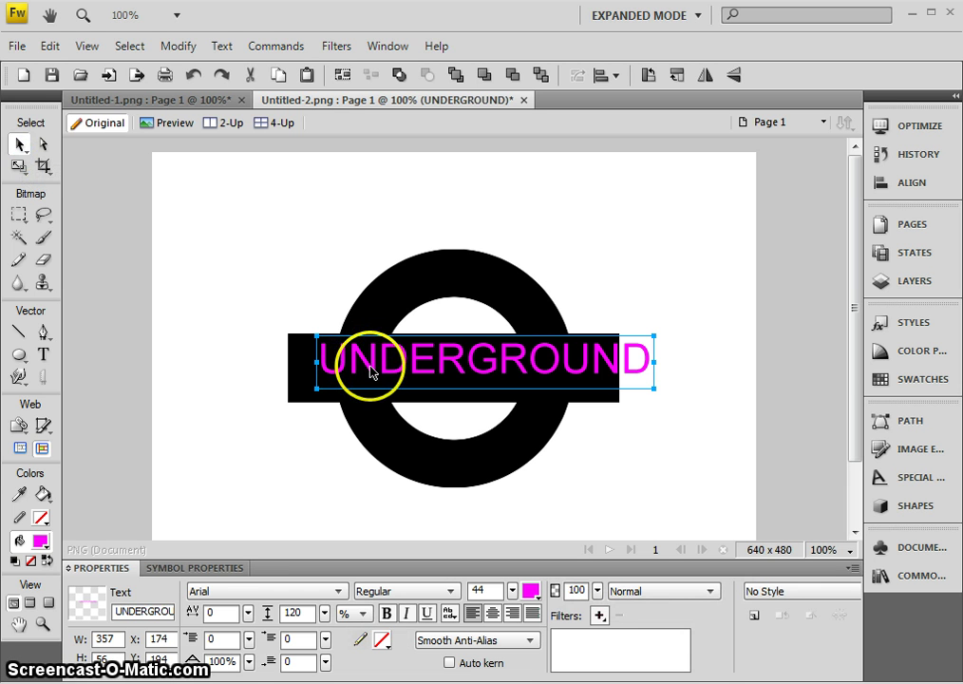
left_click_drag(370, 369, 340, 381)
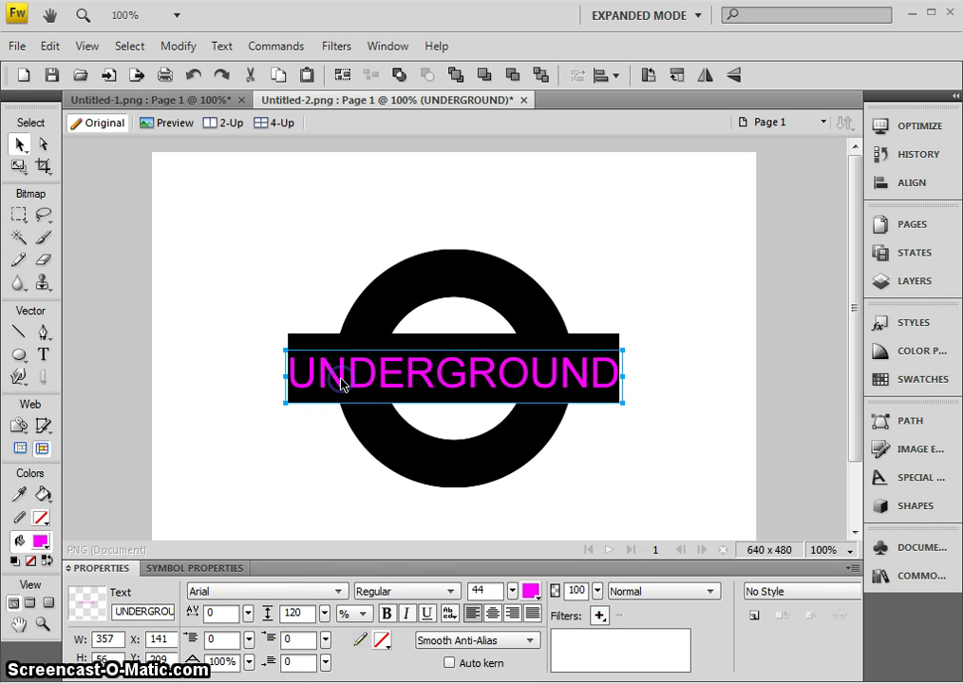
- Change the UNDERGROUND text's font from Arial to Gill Sans MT
left_click(310, 593)
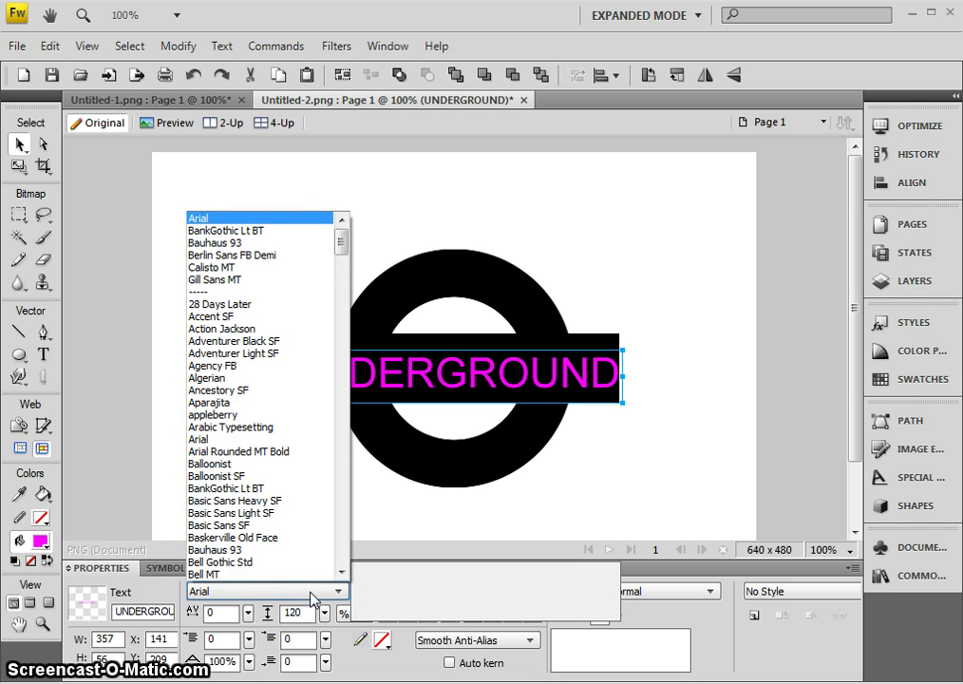
type("g")
left_click(342, 574)
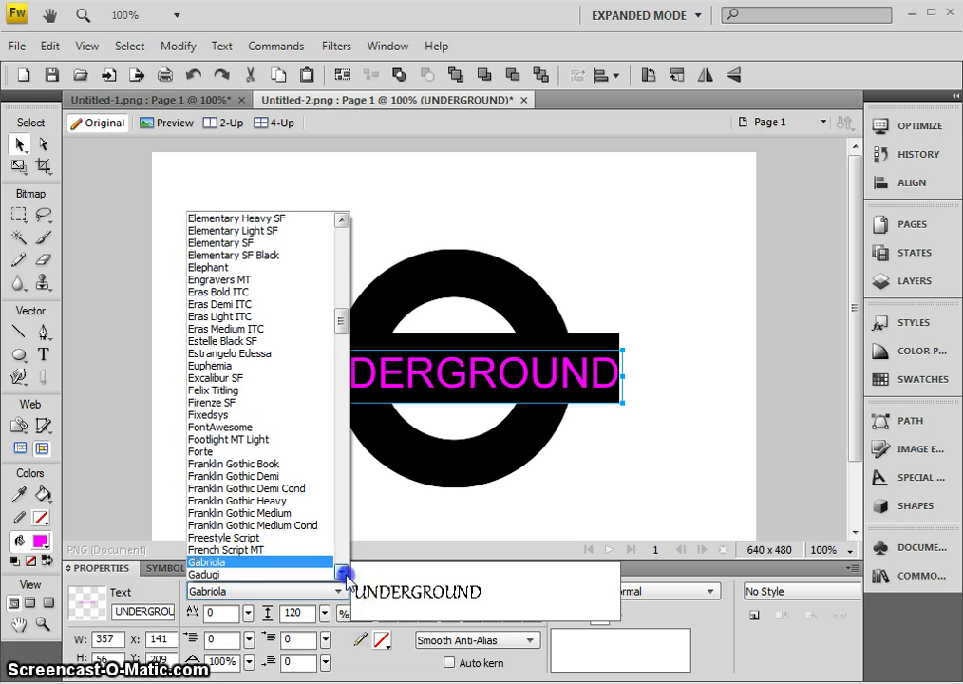
left_click_drag(344, 578, 346, 581)
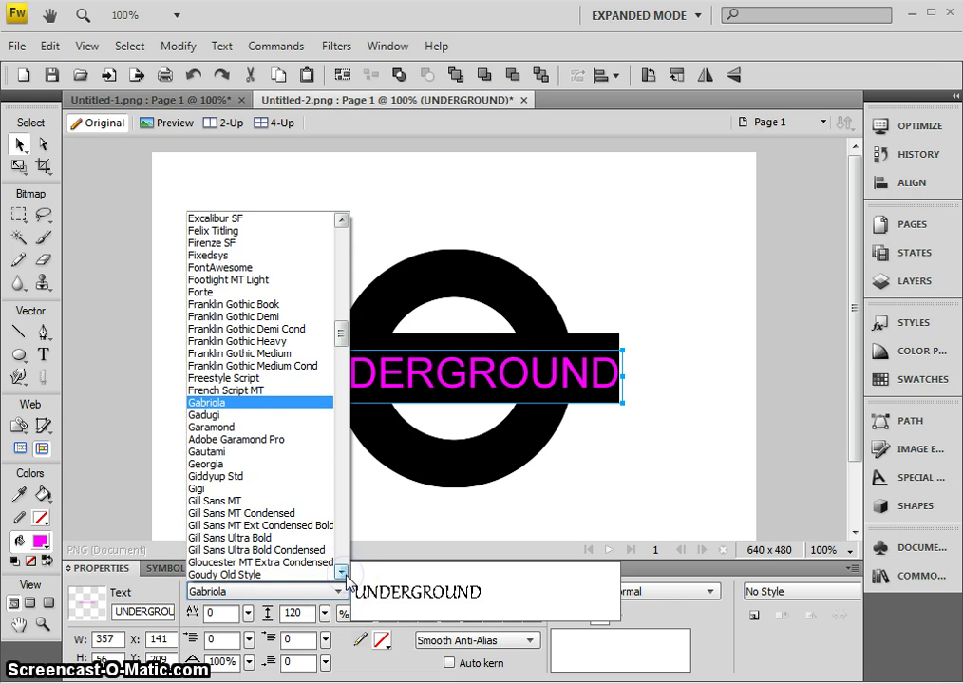
left_click(211, 505)
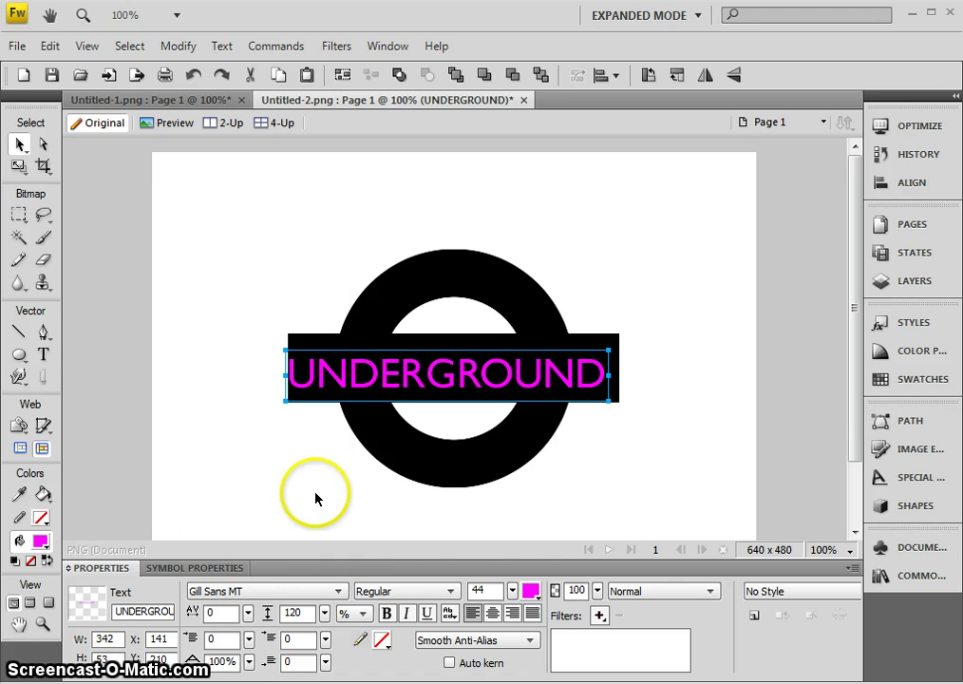
- Make the UNDERGROUND text white and nudge it slightly right
left_click(530, 590)
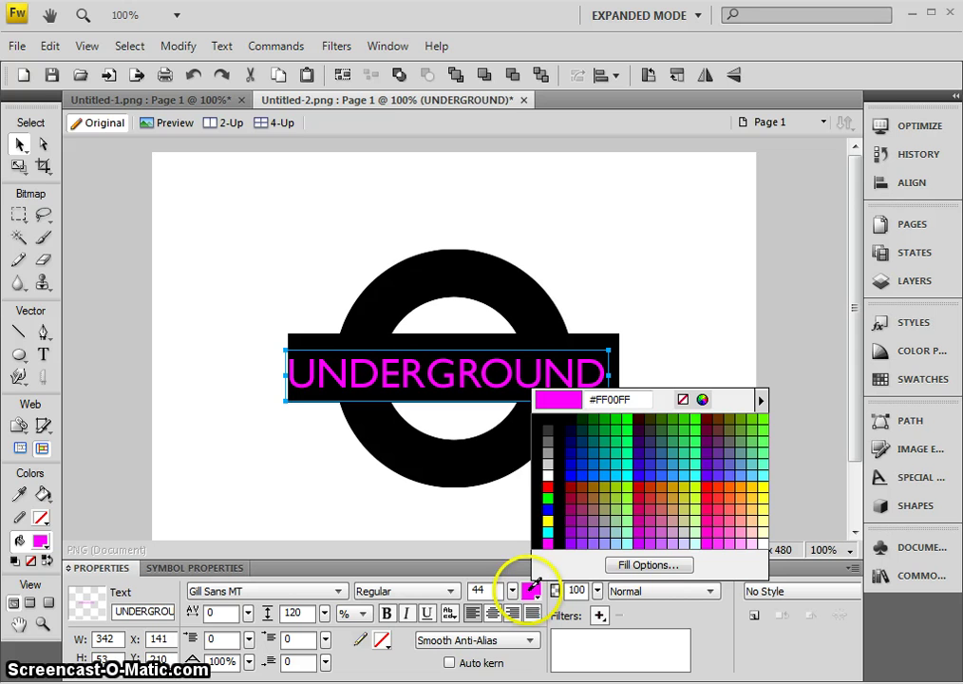
left_click(548, 475)
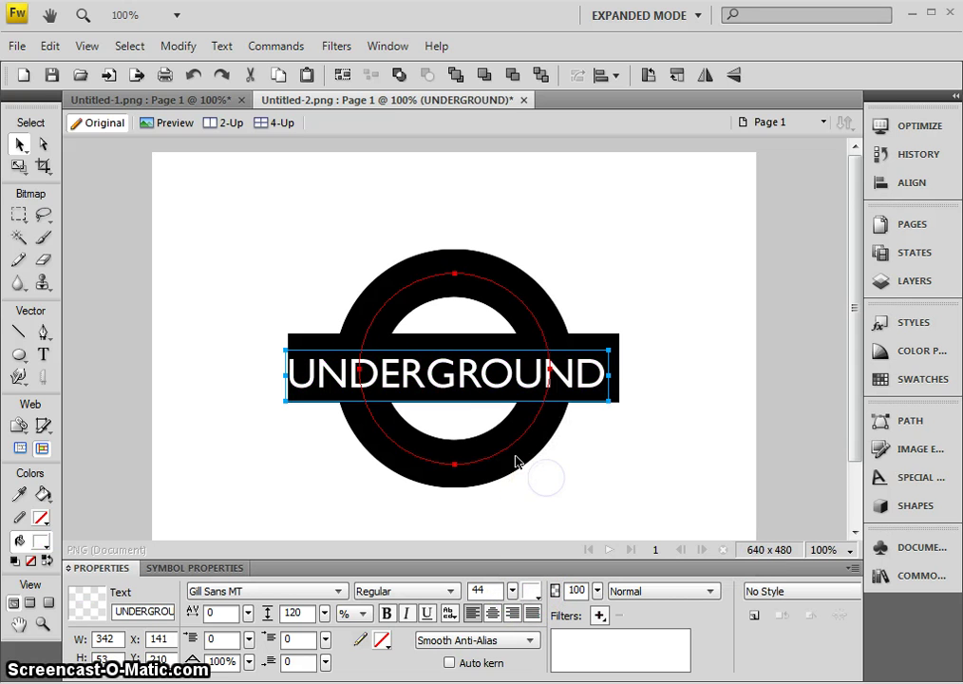
left_click(510, 399)
left_click_drag(521, 384, 531, 382)
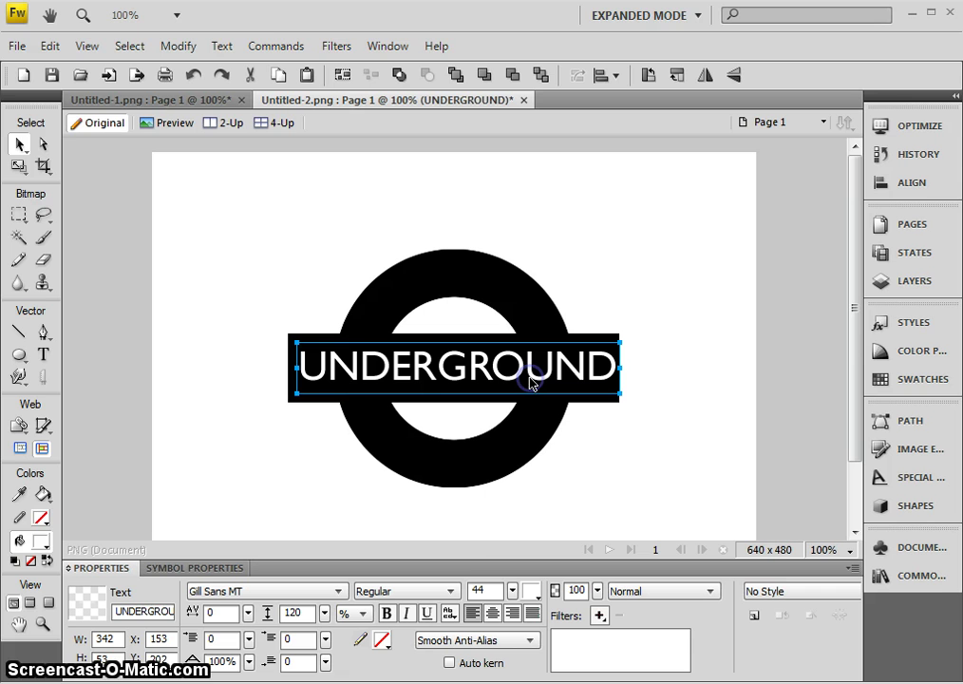
- Reduce the text to size 38 and centre it on the black bar
left_click(513, 591)
left_click_drag(513, 591, 513, 598)
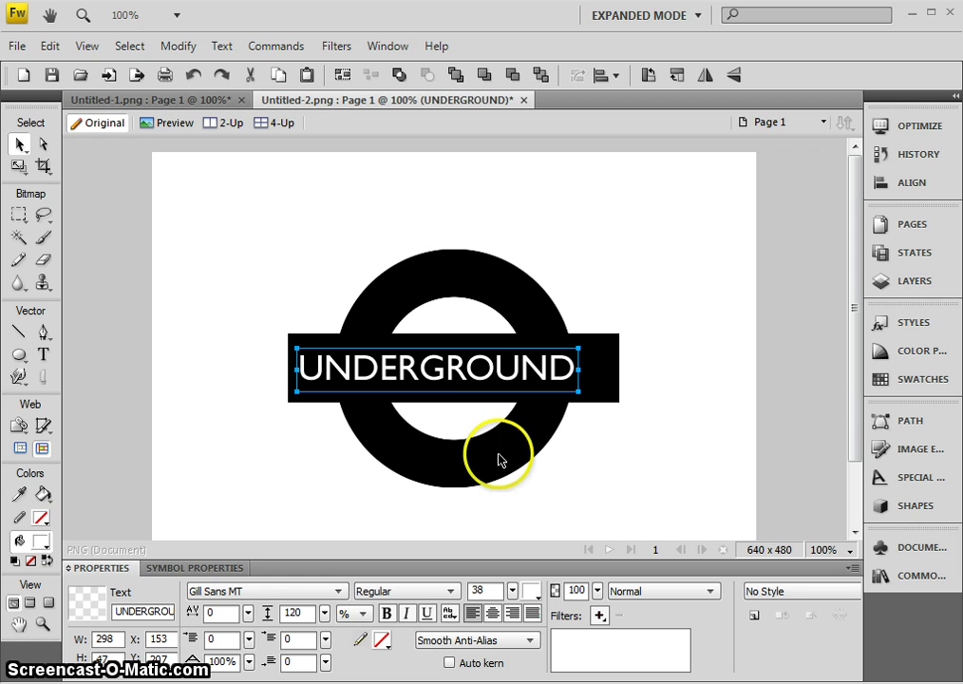
left_click_drag(485, 384, 505, 386)
left_click(647, 429)
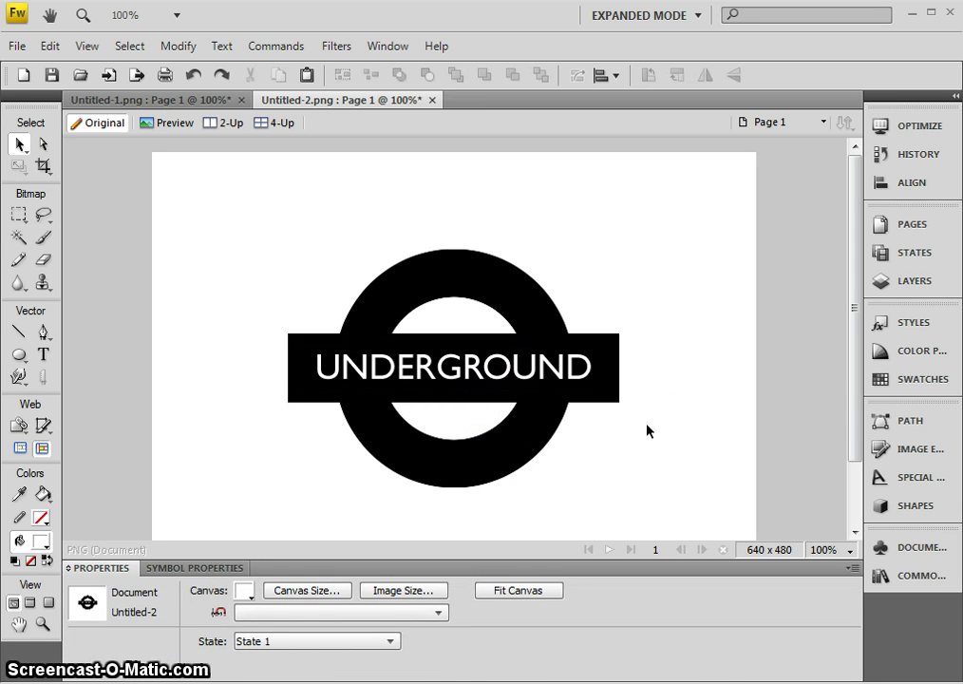